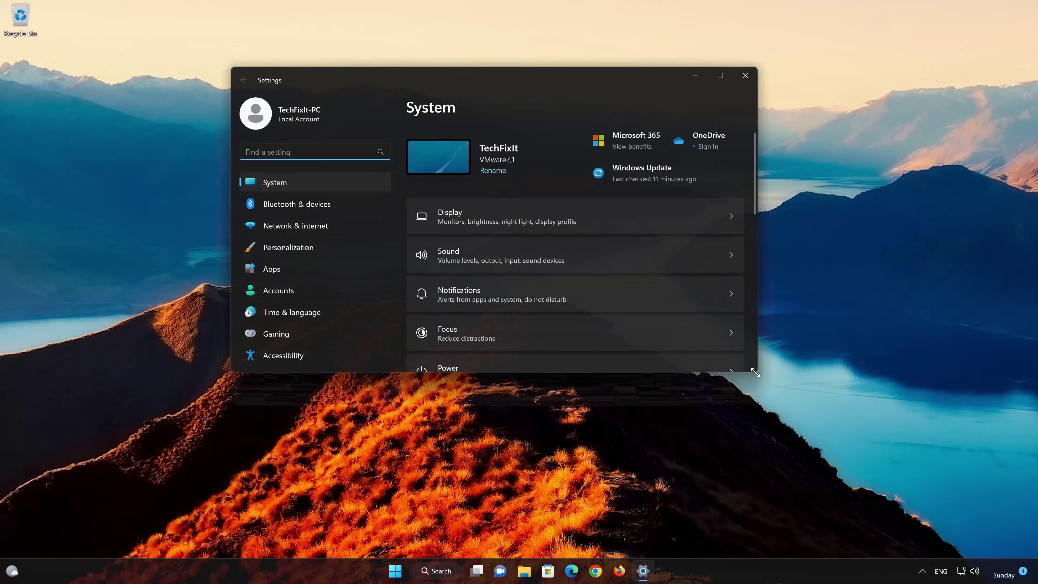
Enlarge and reposition the Settings window, and open the list of installed apps
{"action": "left_click_drag", "start_coordinate": [751, 371], "coordinate": [783, 410]}
{"action": "left_click_drag", "start_coordinate": [611, 94], "coordinate": [648, 110]}
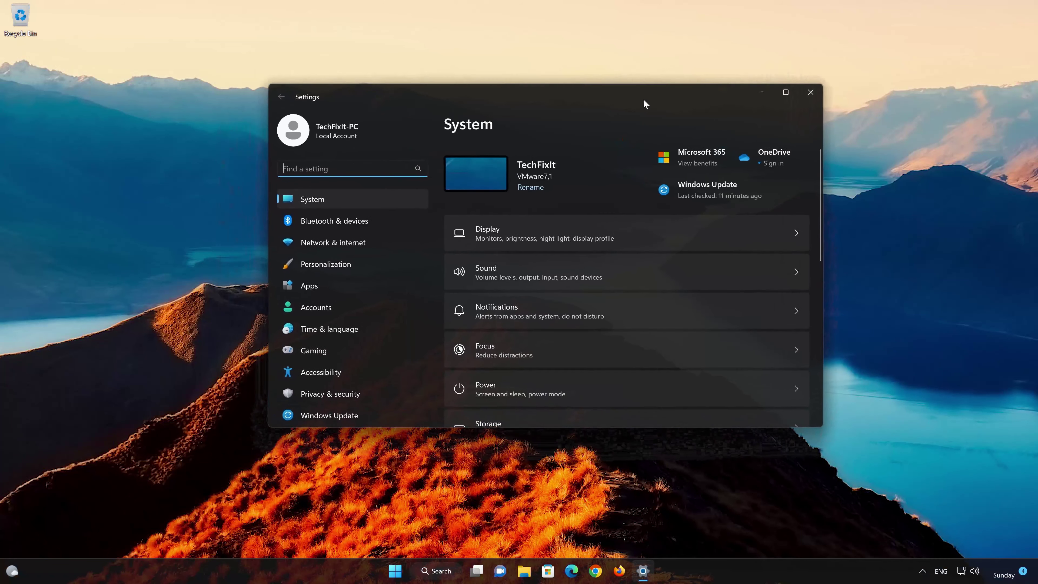
{"action": "left_click", "coordinate": [320, 281]}
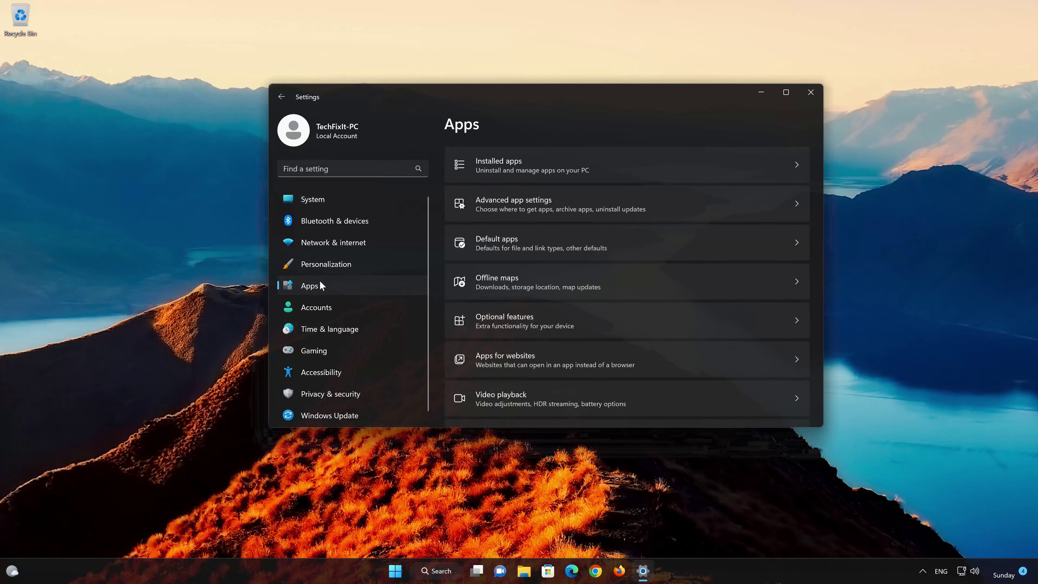
{"action": "left_click", "coordinate": [511, 166]}
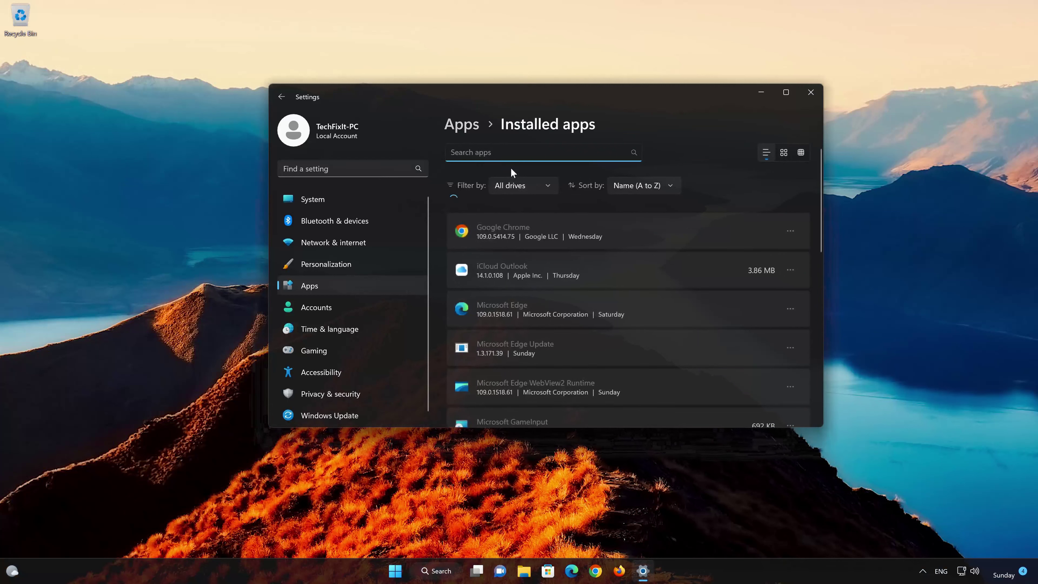
Find Spotify Music among the installed apps and open its advanced options
{"action": "scroll", "coordinate": [542, 227], "scroll_direction": "down", "scroll_amount": 1}
{"action": "scroll", "coordinate": [542, 226], "scroll_direction": "down", "scroll_amount": 6}
{"action": "scroll", "coordinate": [543, 227], "scroll_direction": "down", "scroll_amount": 12}
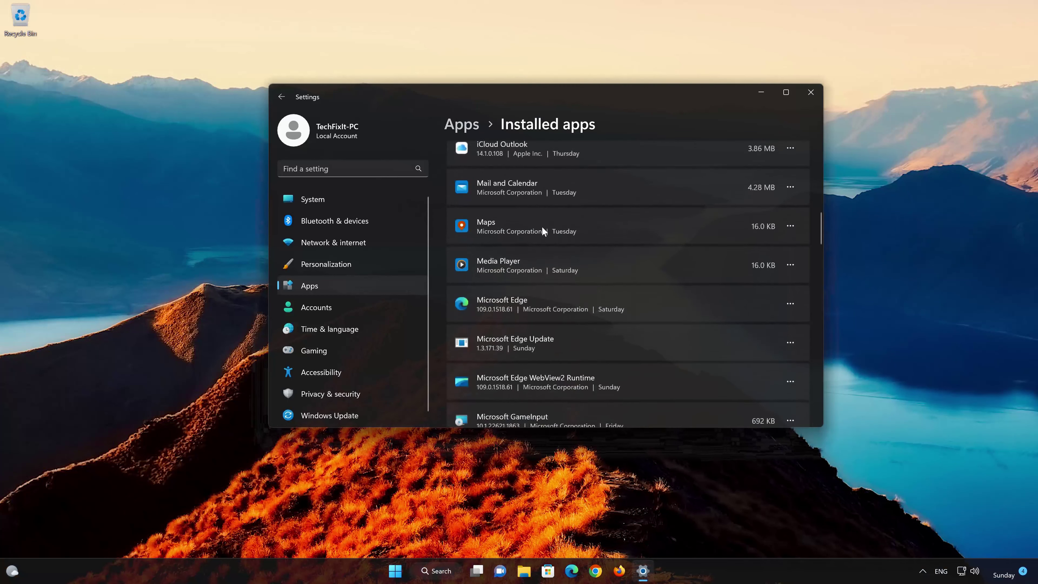
{"action": "scroll", "coordinate": [542, 228], "scroll_direction": "down", "scroll_amount": 12}
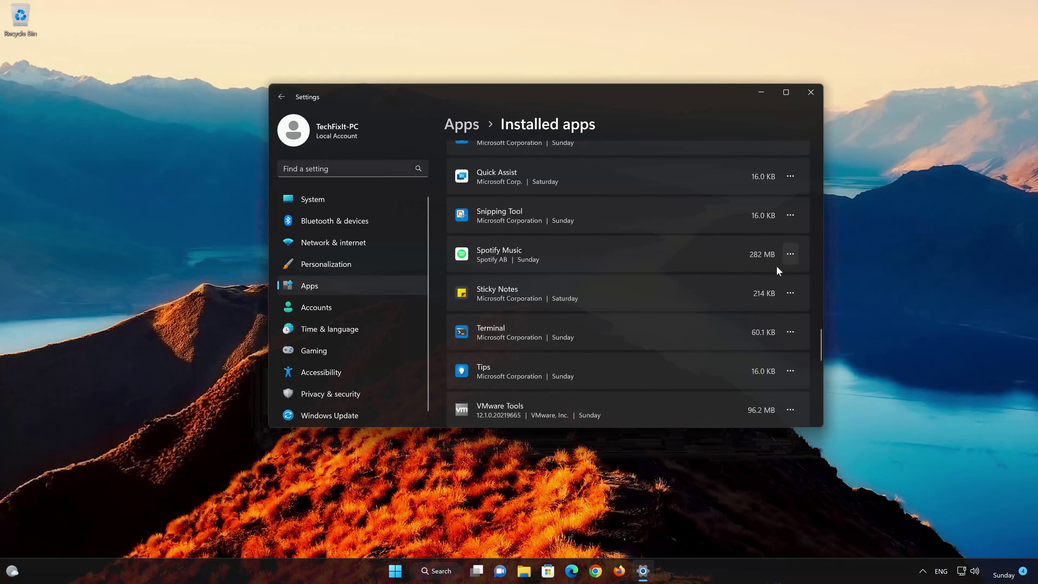
{"action": "left_click", "coordinate": [793, 254]}
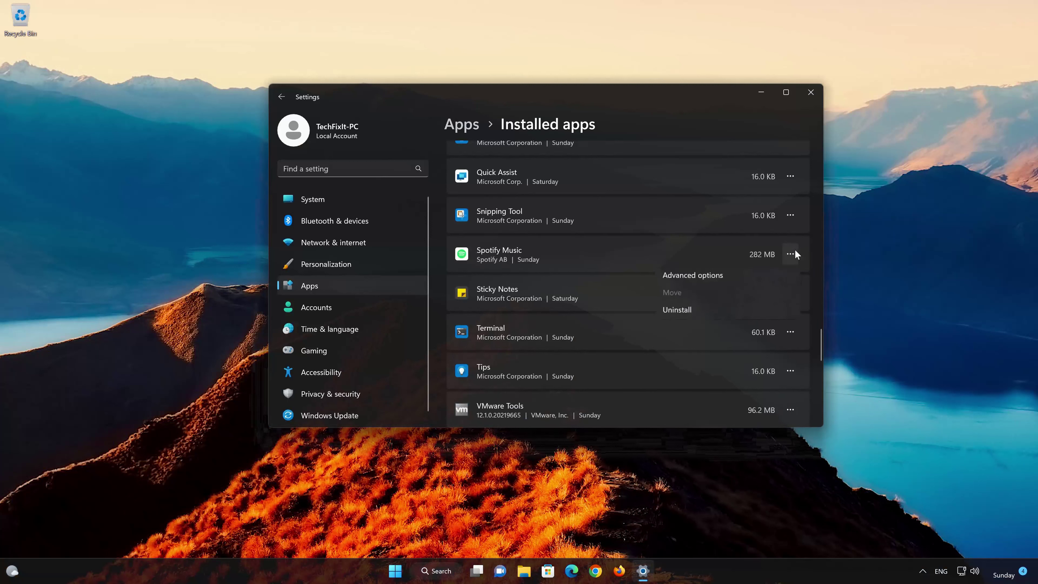
{"action": "left_click", "coordinate": [720, 278]}
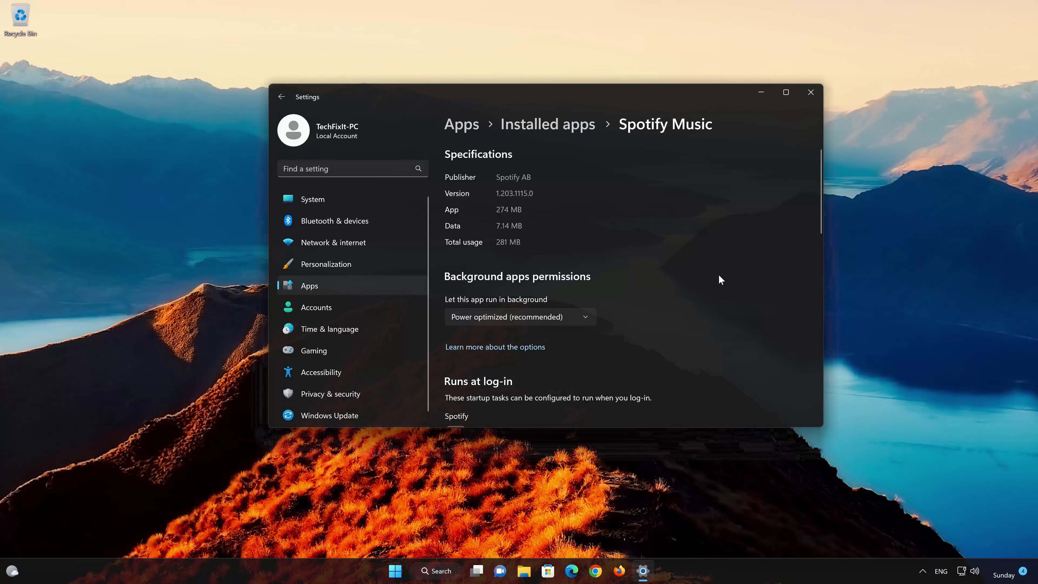
Repair the Spotify Music app and reset it, deleting its app data
{"action": "scroll", "coordinate": [719, 278], "scroll_direction": "down", "scroll_amount": 5}
{"action": "scroll", "coordinate": [719, 275], "scroll_direction": "down", "scroll_amount": 5}
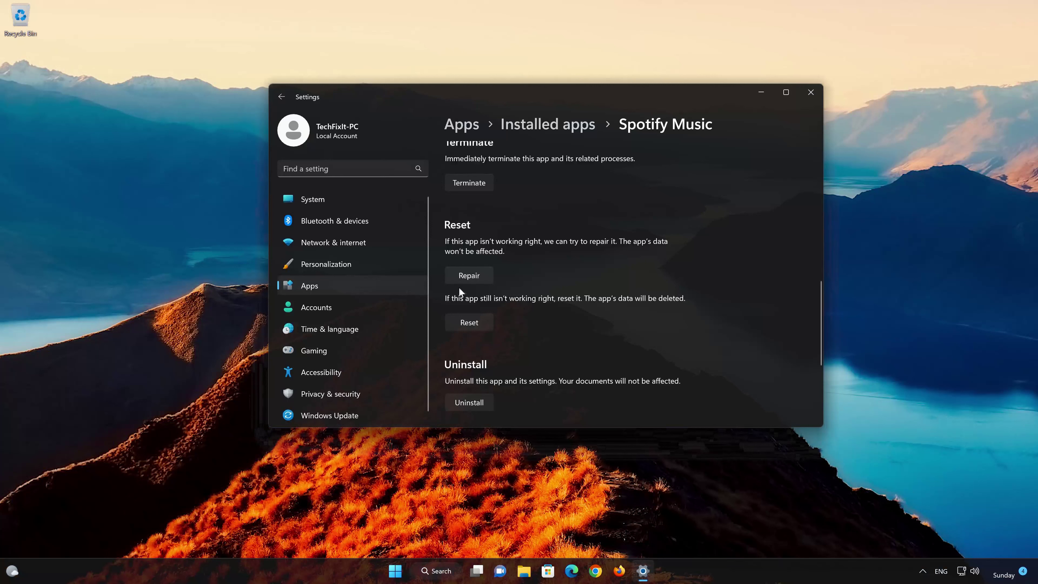
{"action": "left_click", "coordinate": [476, 279]}
{"action": "left_click", "coordinate": [473, 322]}
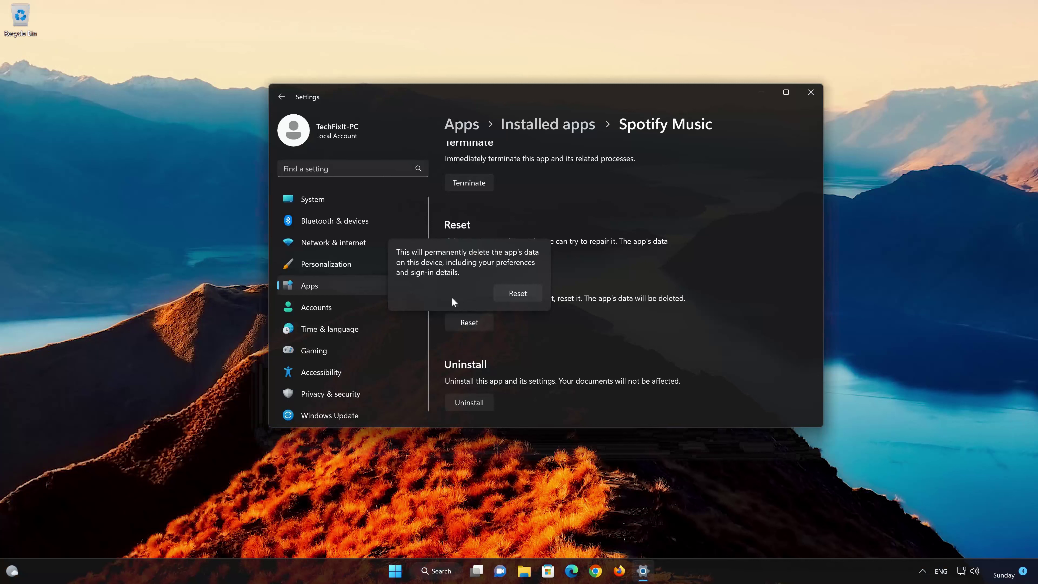
{"action": "left_click", "coordinate": [514, 299]}
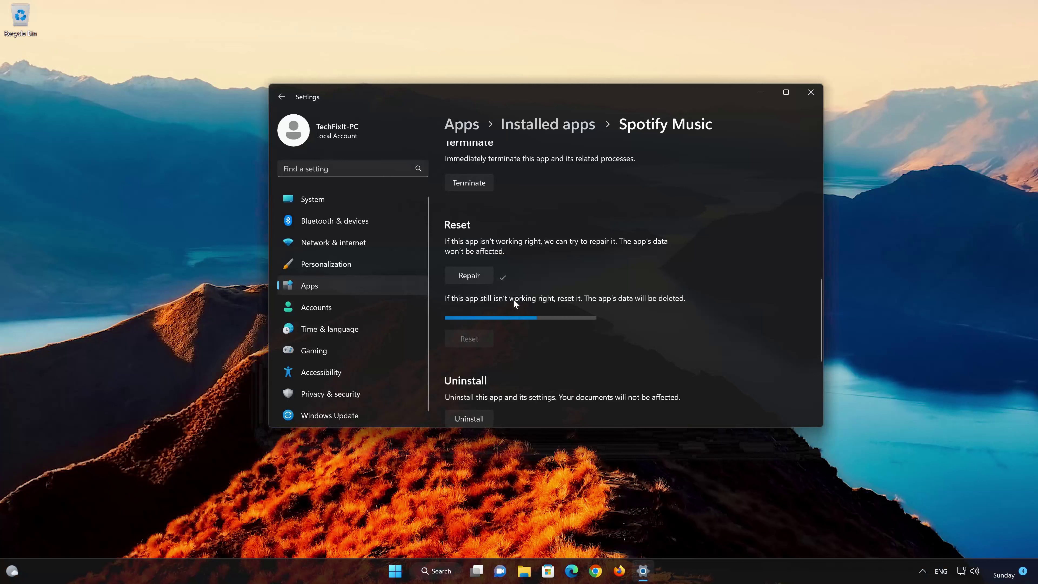
Uninstall Spotify Music from its advanced options page and close Settings
{"action": "scroll", "coordinate": [513, 299], "scroll_direction": "down", "scroll_amount": 2}
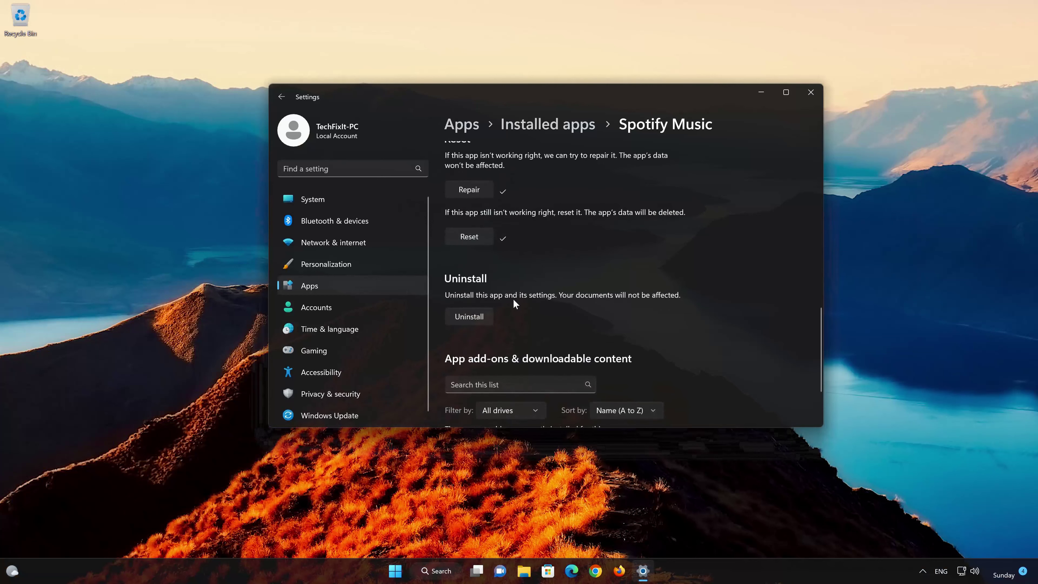
{"action": "scroll", "coordinate": [515, 303], "scroll_direction": "down", "scroll_amount": 1}
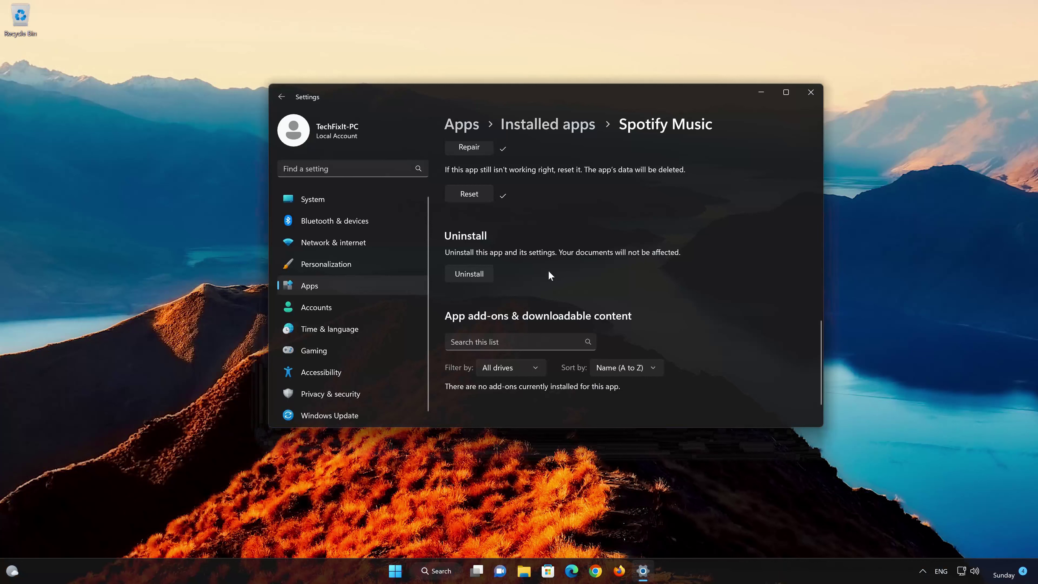
{"action": "left_click", "coordinate": [469, 273]}
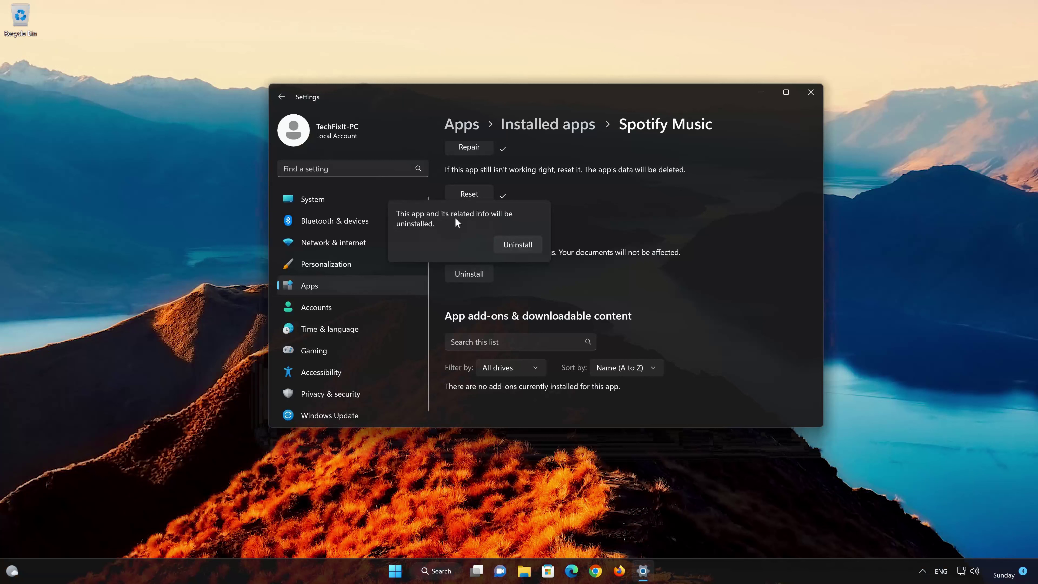
{"action": "left_click", "coordinate": [518, 245]}
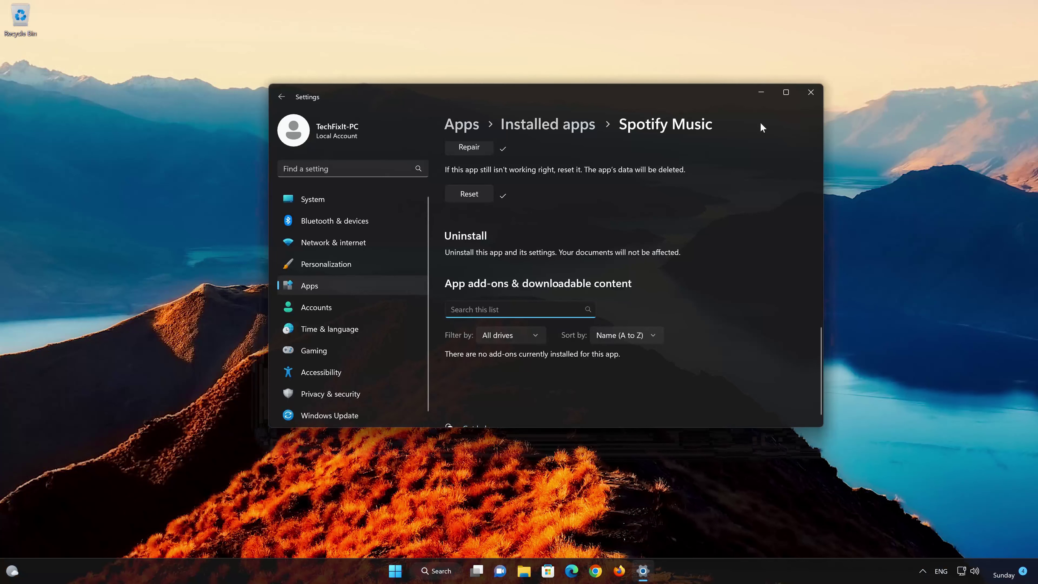
{"action": "left_click", "coordinate": [806, 98]}
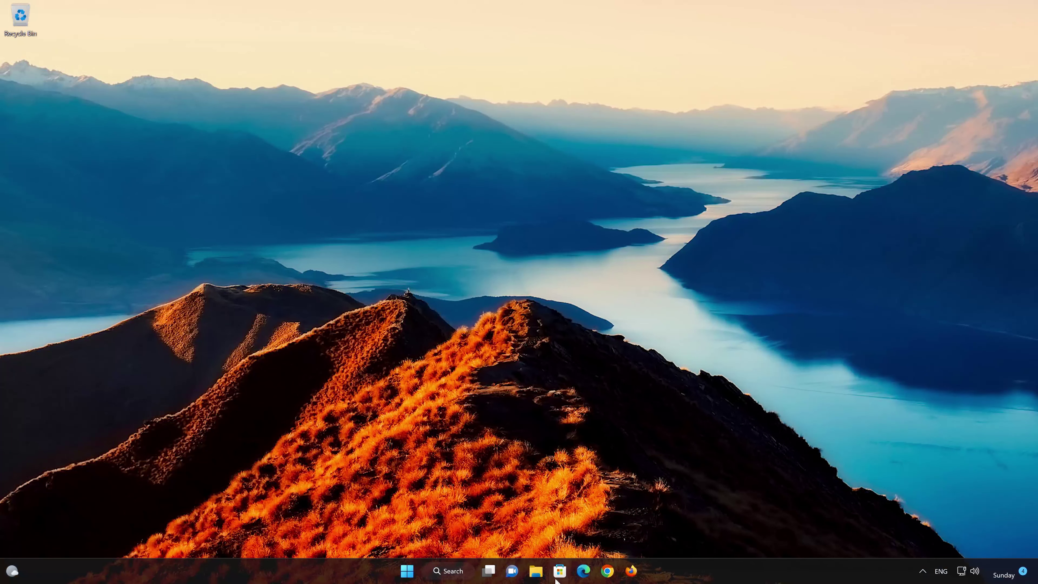
Switch to Microsoft Store, search for "spotify", and install Spotify - Music and Podcasts
{"action": "left_click", "coordinate": [560, 571]}
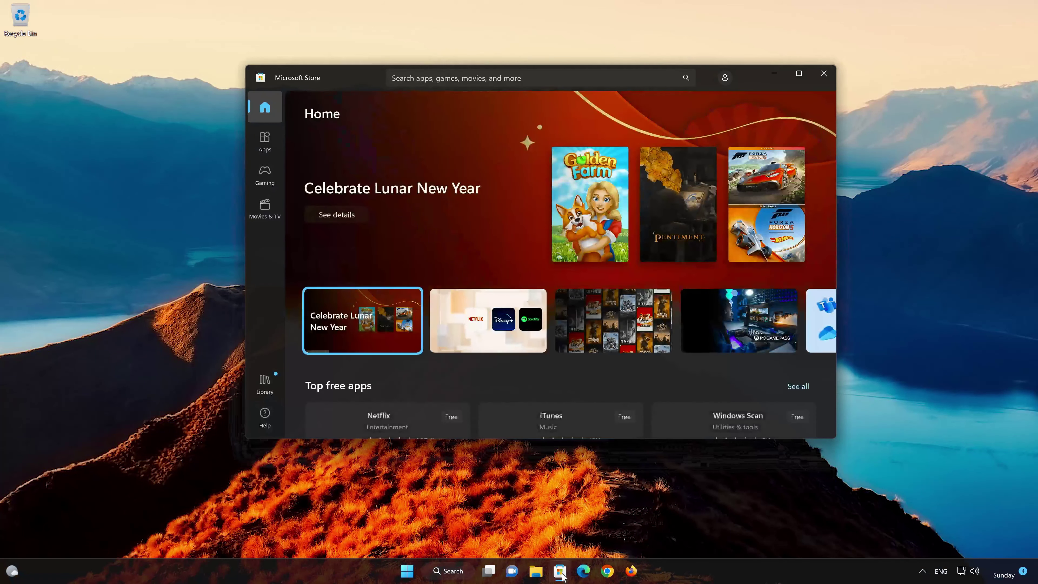
{"action": "left_click", "coordinate": [491, 77]}
{"action": "type", "text": "spotify"}
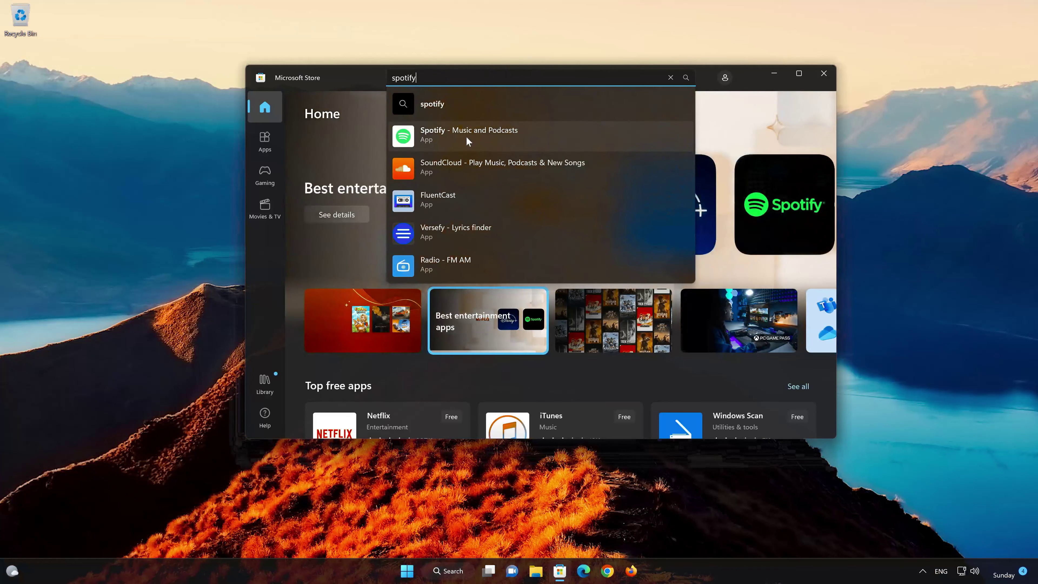
{"action": "left_click", "coordinate": [466, 137]}
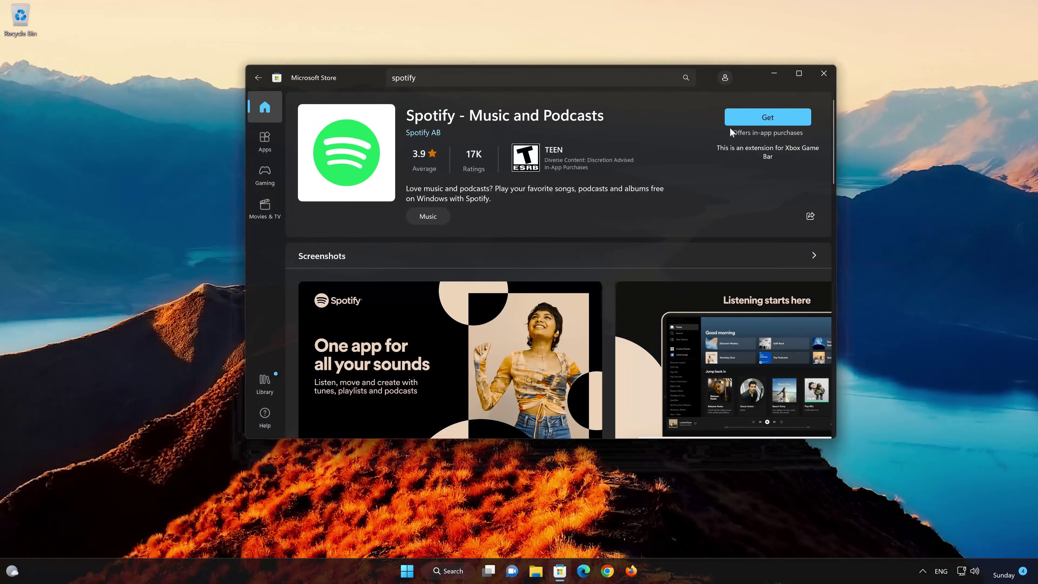
{"action": "left_click", "coordinate": [767, 115]}
Launch Spotify from its store page, bring up the login form, and close Spotify without signing in
{"action": "left_click", "coordinate": [753, 119]}
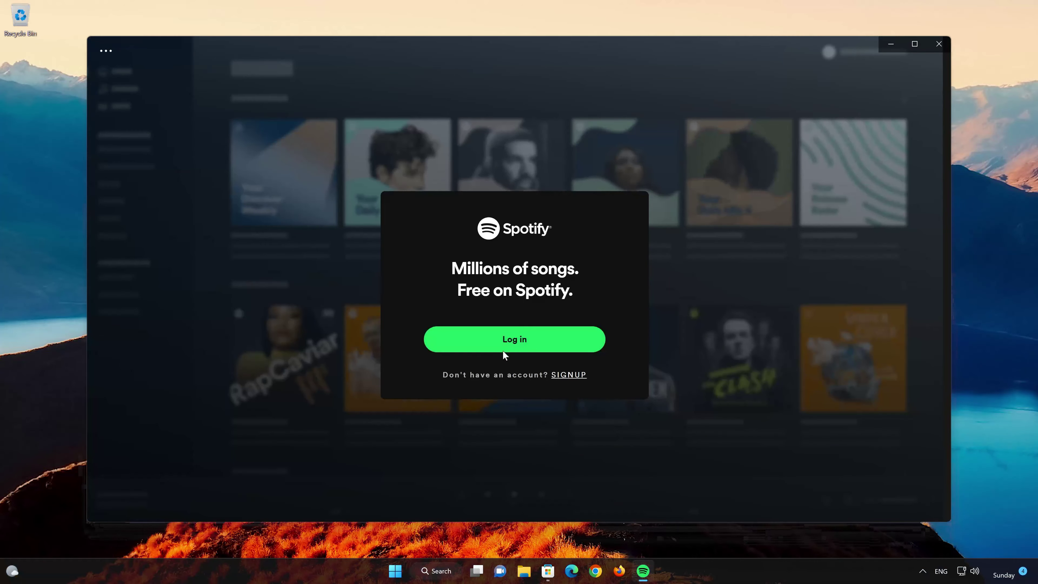
{"action": "left_click", "coordinate": [516, 344]}
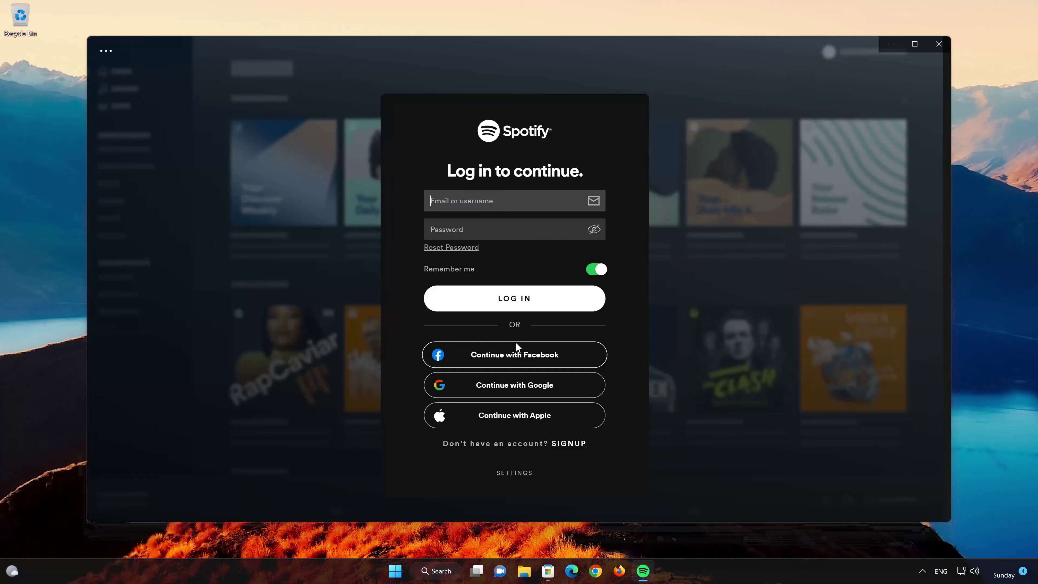
{"action": "left_click", "coordinate": [939, 44]}
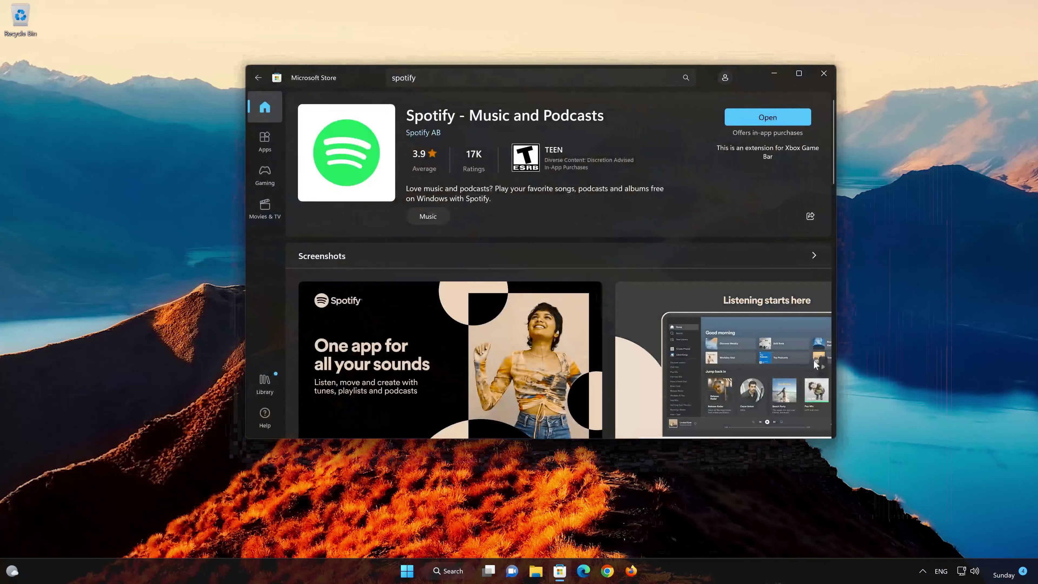
Browse through the Spotify screenshots on its store page and close Microsoft Store
{"action": "left_click", "coordinate": [822, 367]}
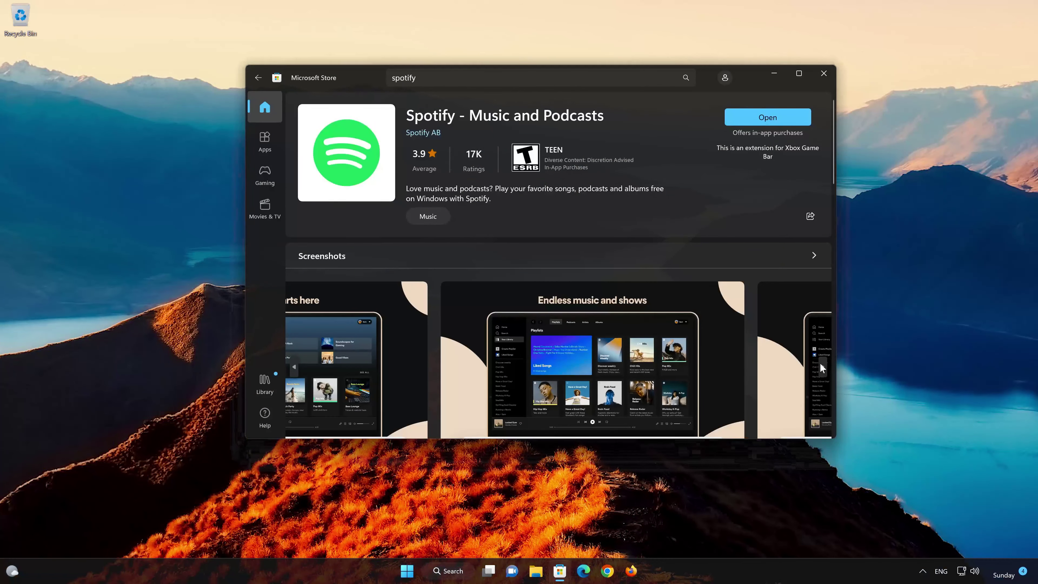
{"action": "left_click", "coordinate": [822, 367]}
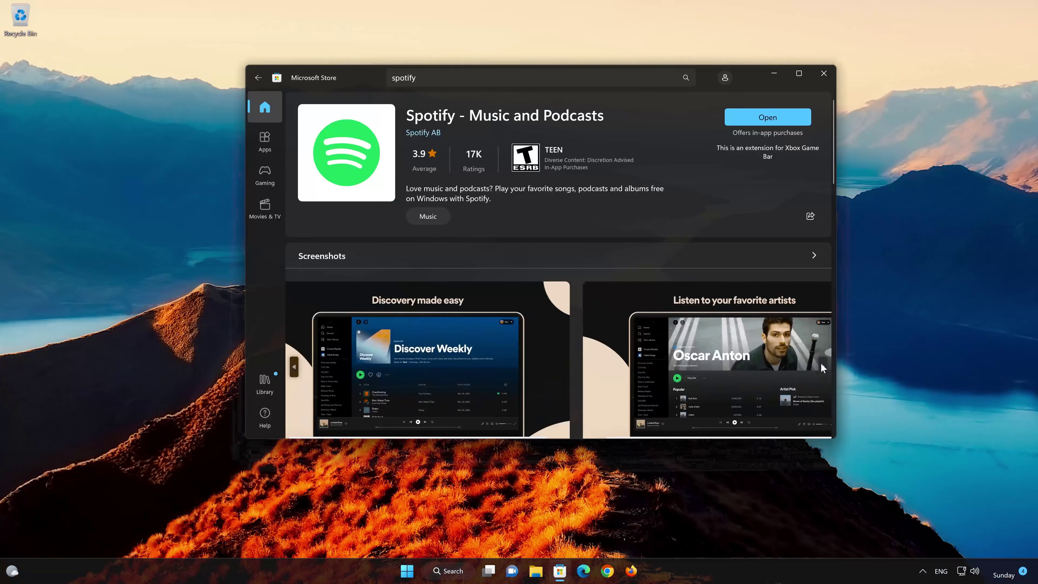
{"action": "left_click", "coordinate": [823, 368]}
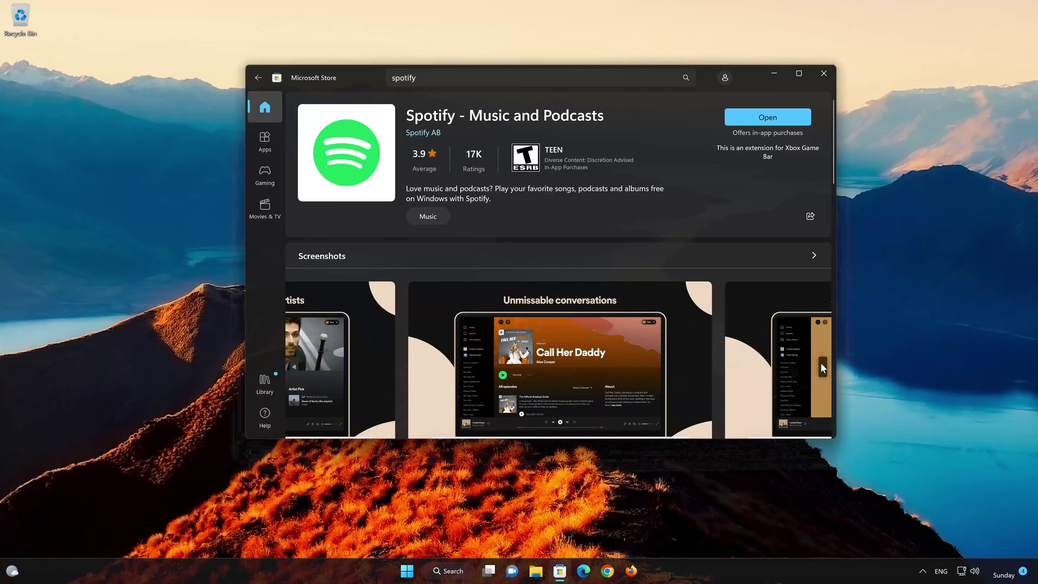
{"action": "left_click", "coordinate": [822, 367]}
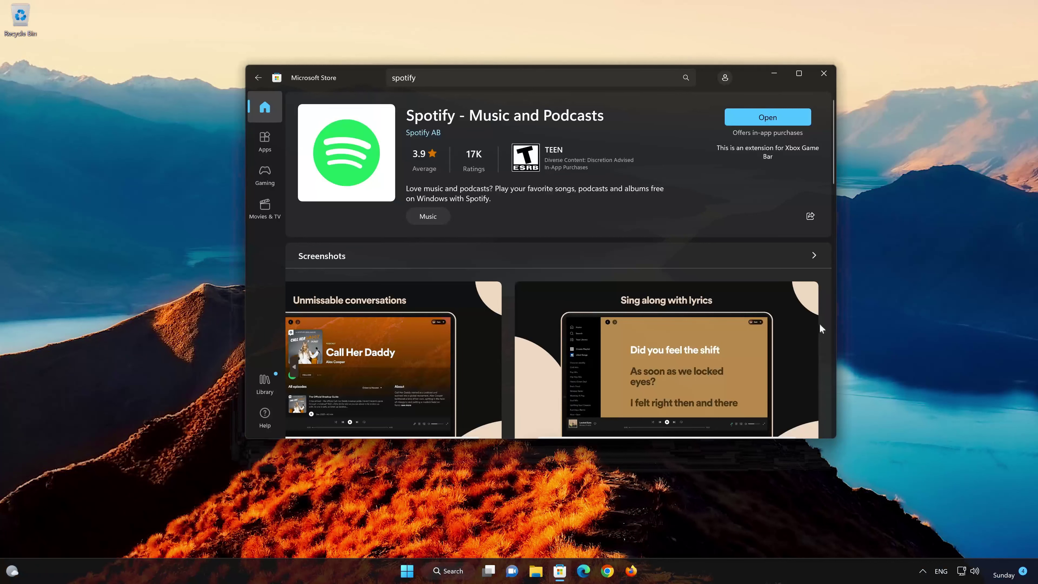
{"action": "left_click", "coordinate": [824, 74]}
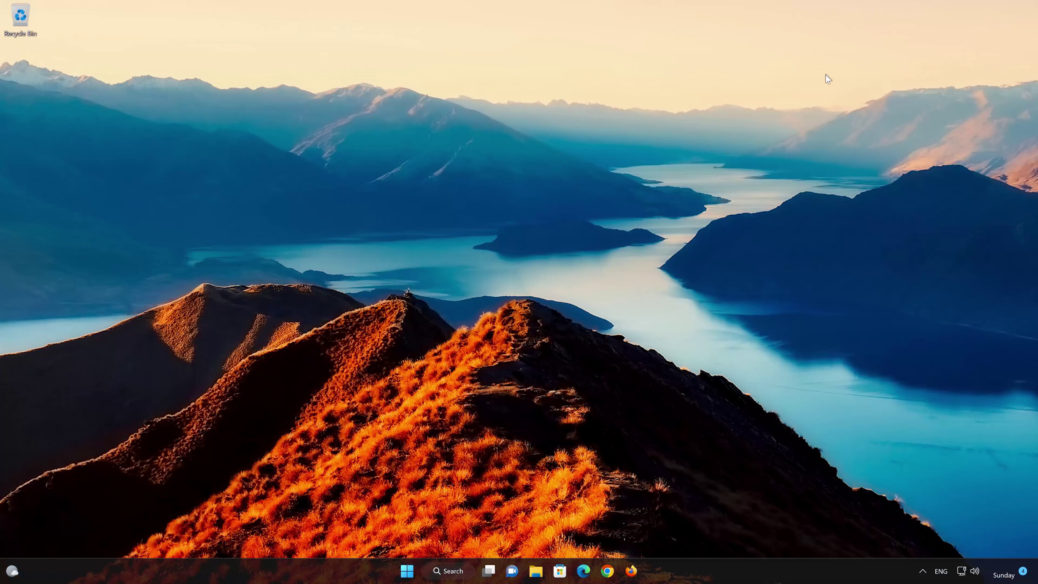